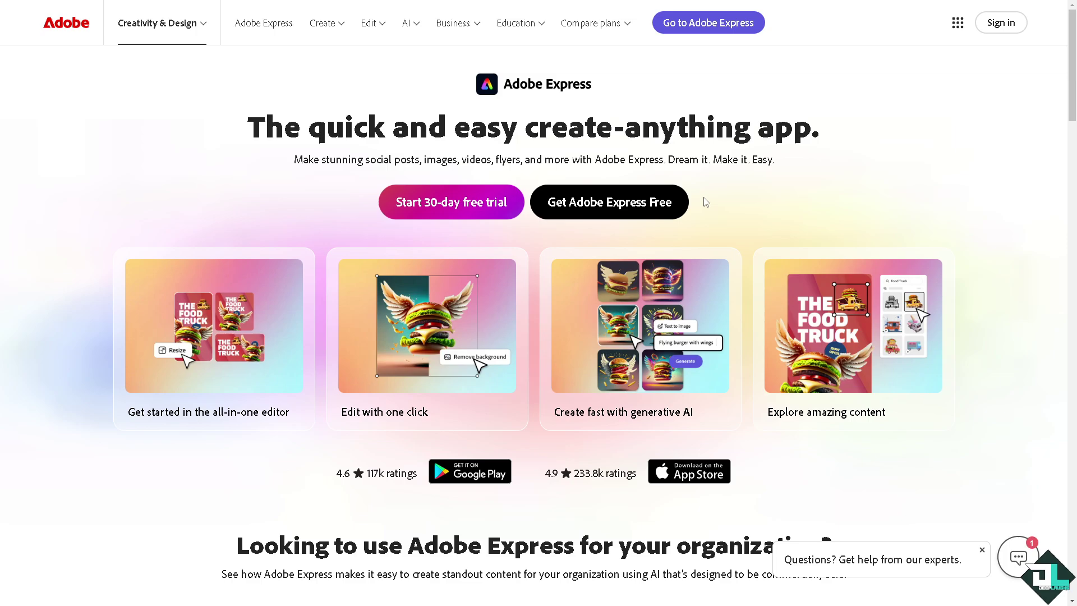
Go to Adobe Express and add the spring icon and the balloon shape from the elements library to the thumbnail
{"action": "left_click", "coordinate": [691, 25]}
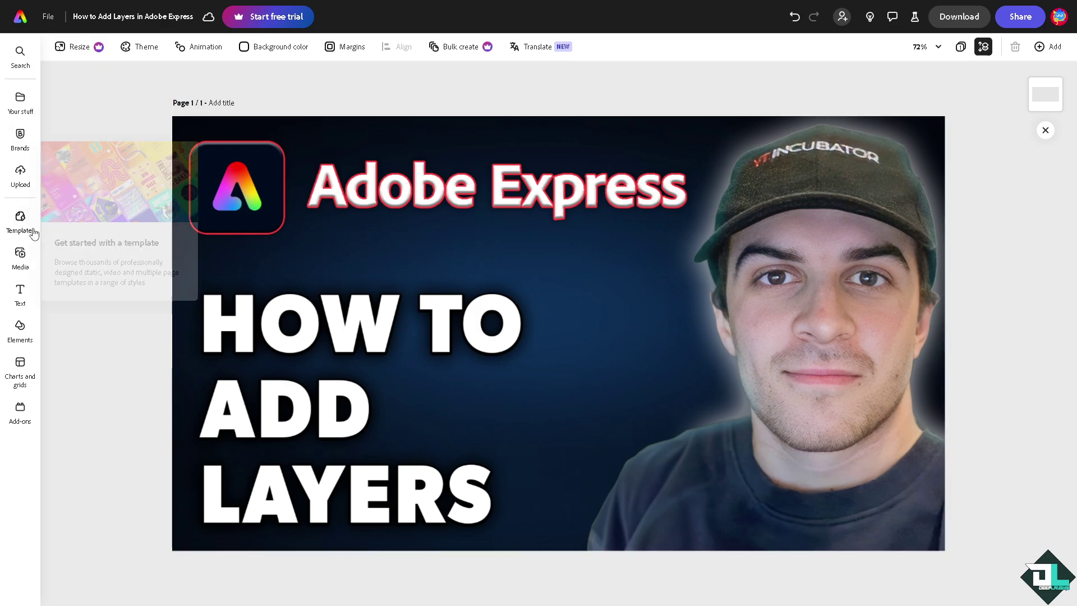
{"action": "left_click", "coordinate": [23, 329]}
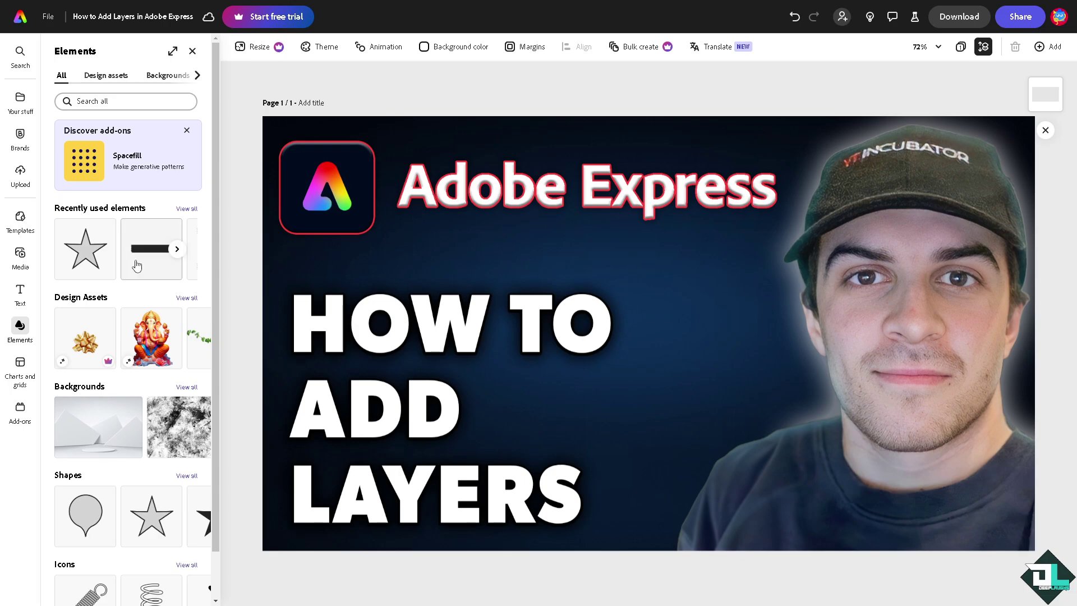
{"action": "scroll", "coordinate": [136, 265], "scroll_direction": "down", "scroll_amount": 1}
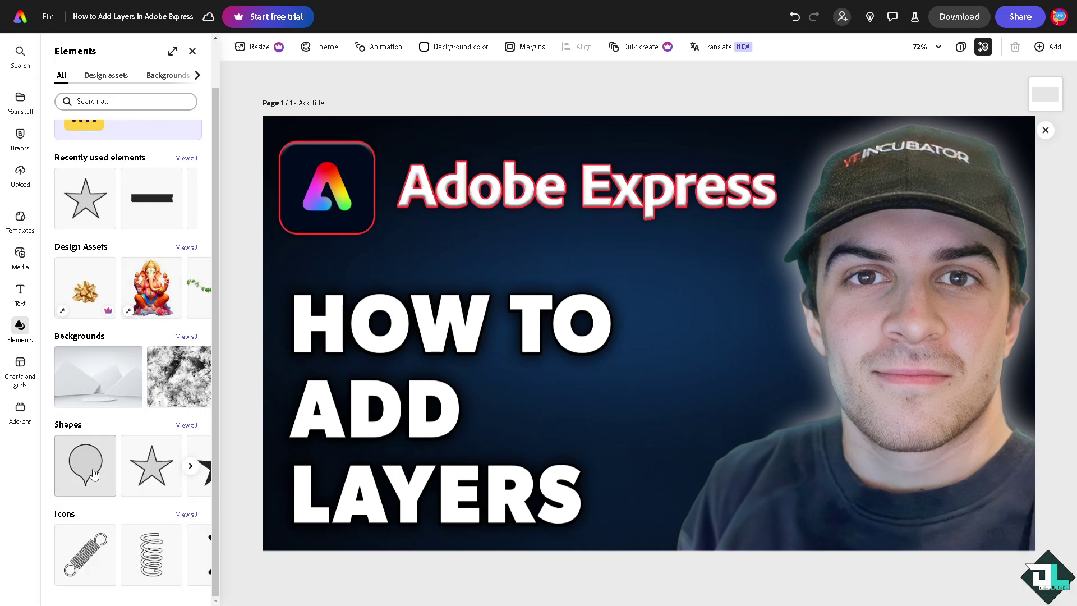
{"action": "left_click", "coordinate": [85, 554]}
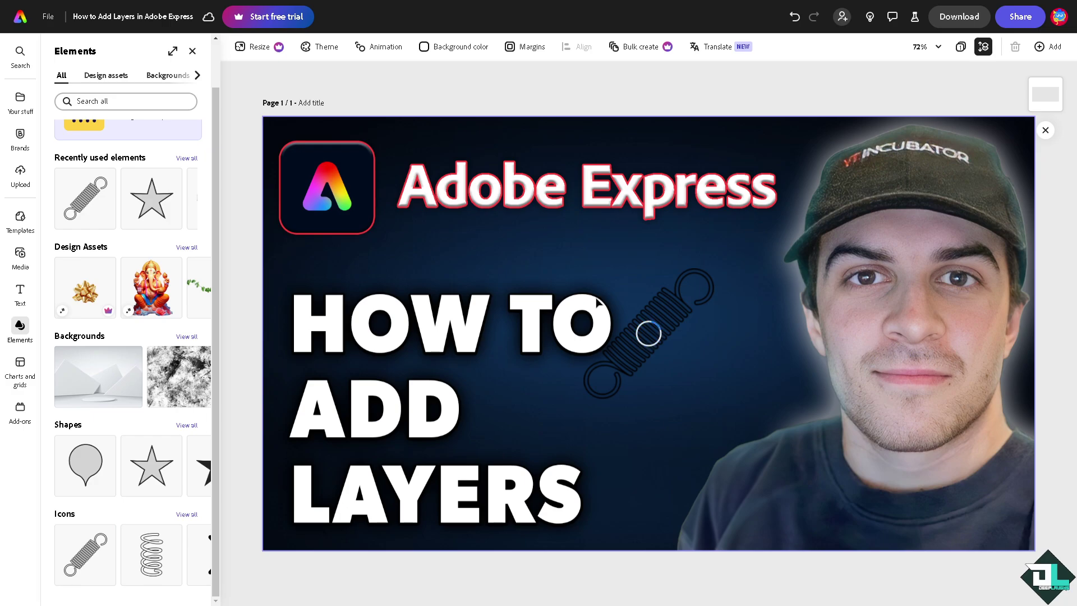
{"action": "left_click", "coordinate": [93, 461]}
Delete the spring icon behind the balloon shape
{"action": "left_click", "coordinate": [710, 294]}
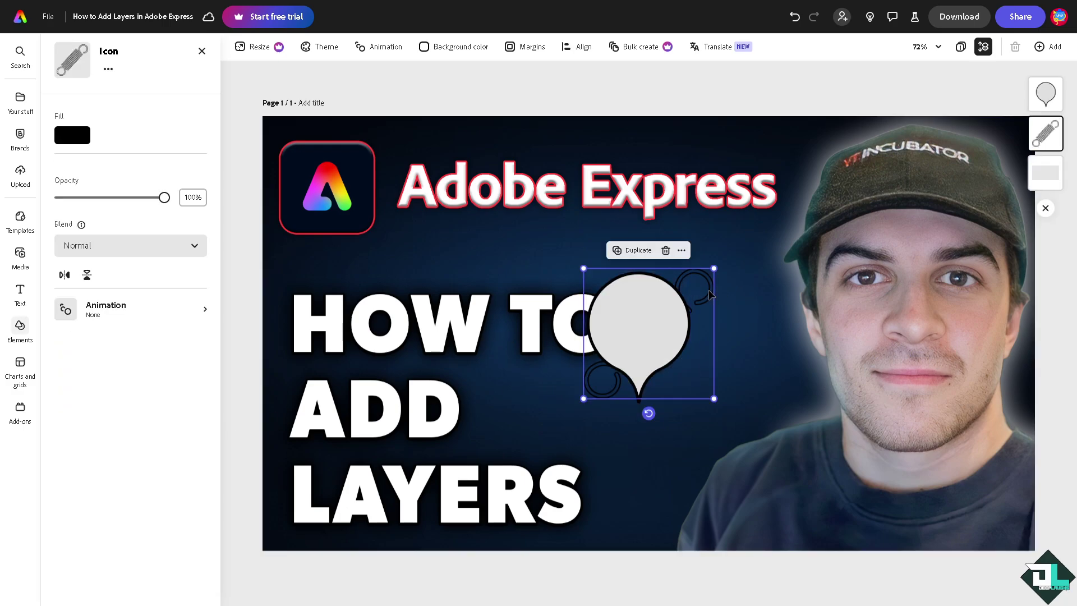
{"action": "key", "text": "Delete"}
Rotate and enlarge the balloon shape between the heading and the man's face, with its tail pointing towards his face
{"action": "left_click_drag", "start_coordinate": [637, 327], "coordinate": [678, 274]}
{"action": "left_click", "coordinate": [690, 376]}
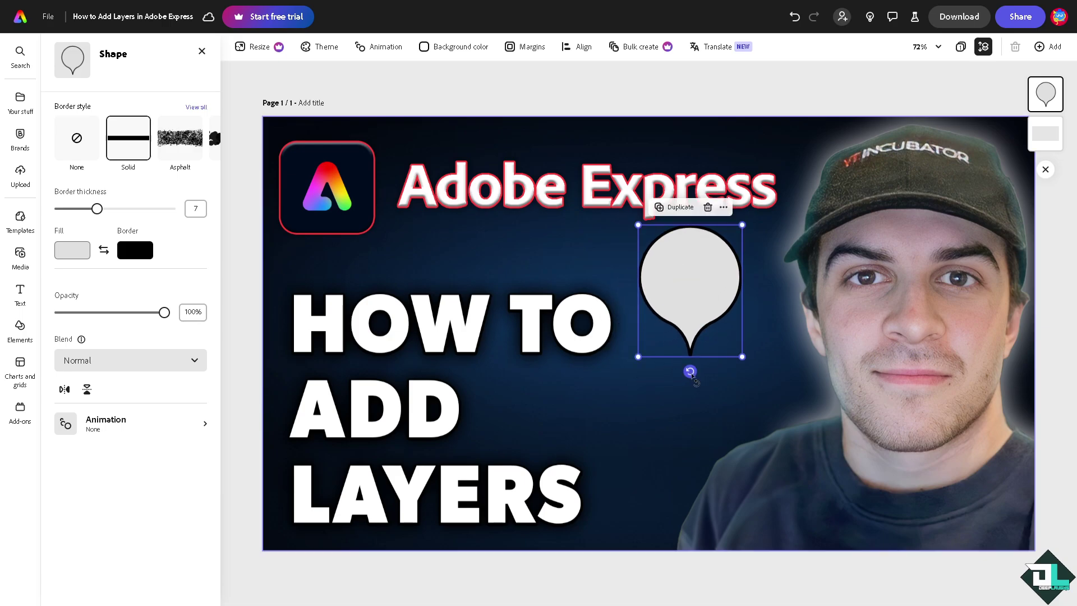
{"action": "left_click_drag", "start_coordinate": [691, 373], "coordinate": [810, 370]}
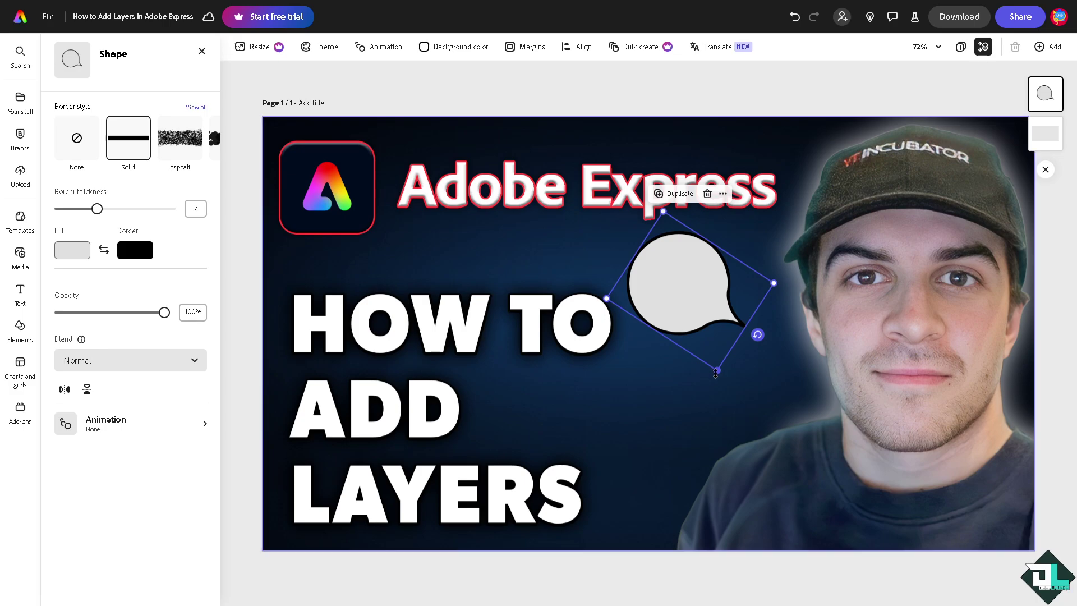
{"action": "left_click_drag", "start_coordinate": [716, 371], "coordinate": [672, 471]}
{"action": "left_click_drag", "start_coordinate": [723, 346], "coordinate": [737, 344]}
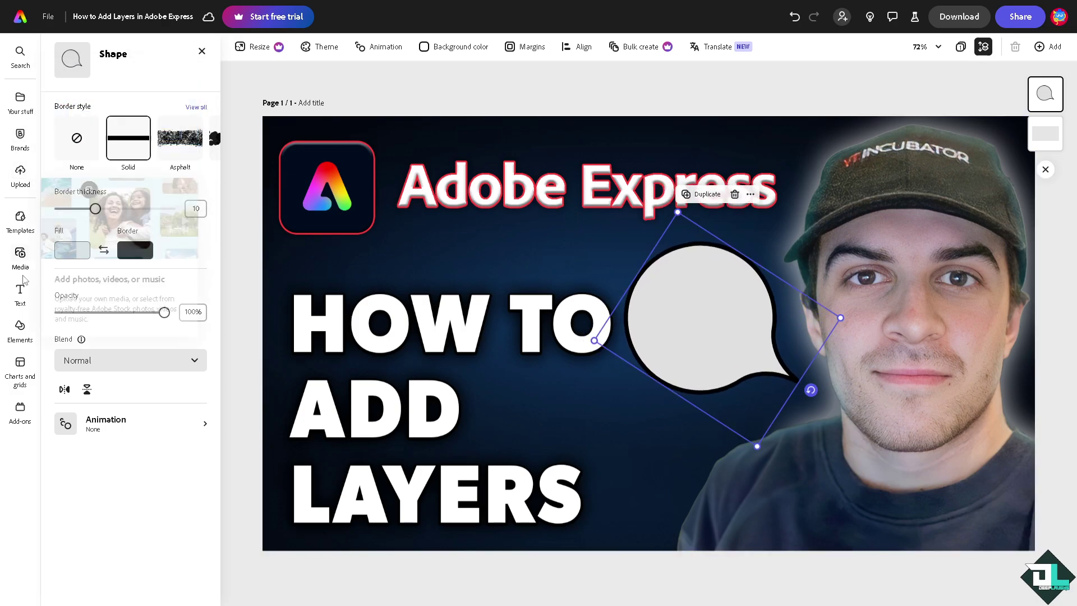
Add a new text box reading "How to Add Layers in Adobe Express"
{"action": "left_click", "coordinate": [21, 290]}
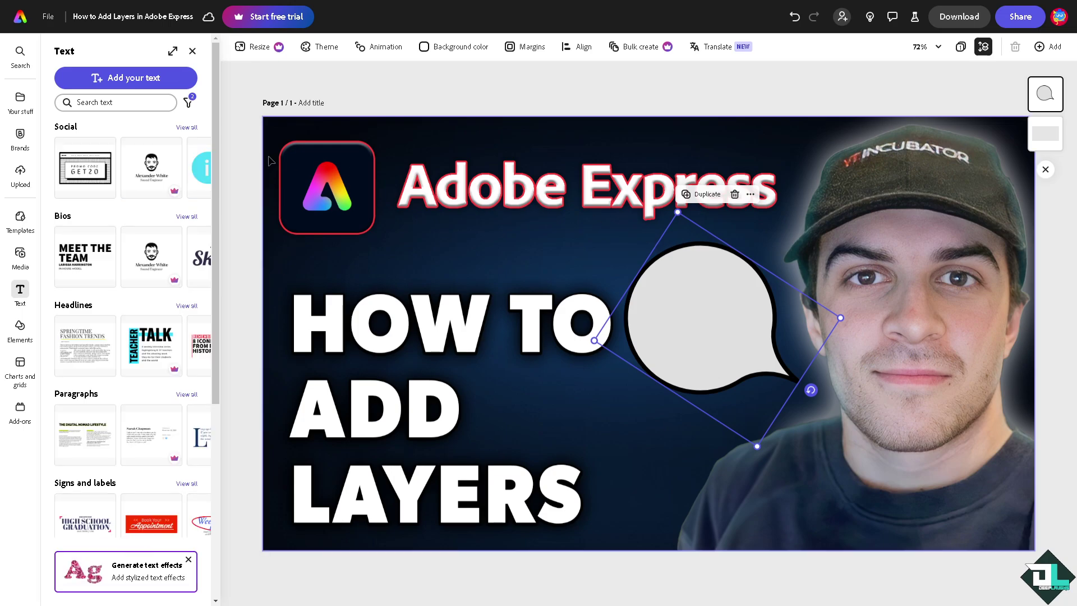
{"action": "left_click", "coordinate": [122, 80]}
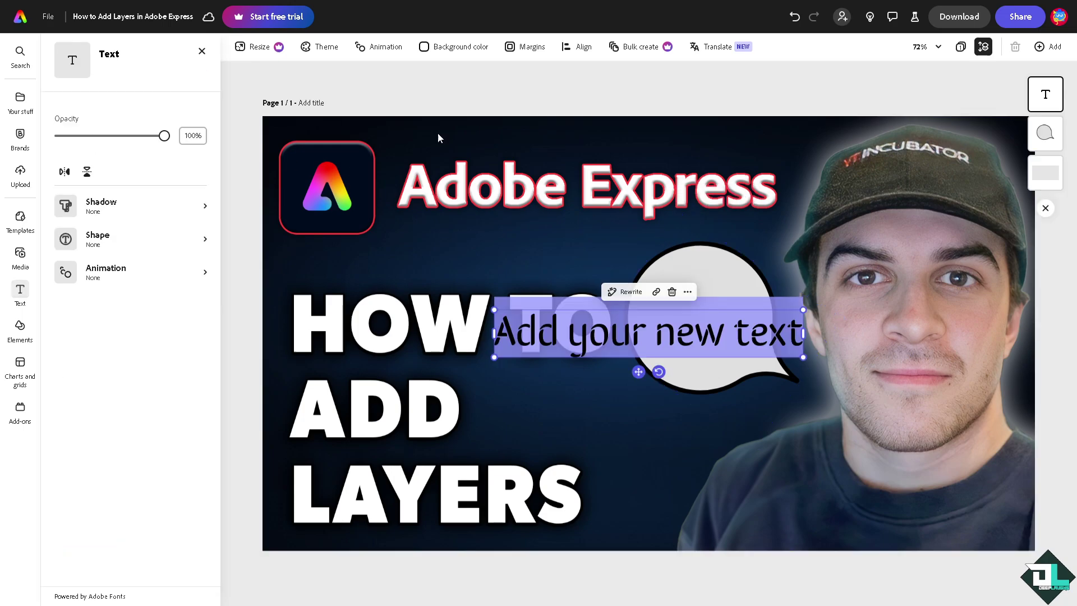
{"action": "type", "text": "How to Add Layers in Adobe Express"}
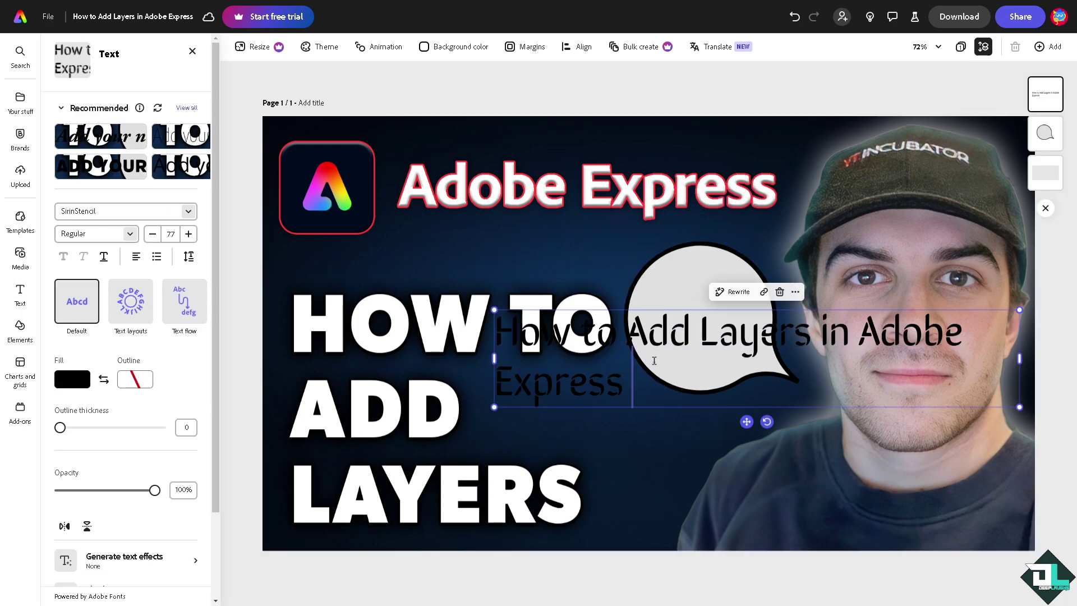
{"action": "key", "text": "ctrl+a"}
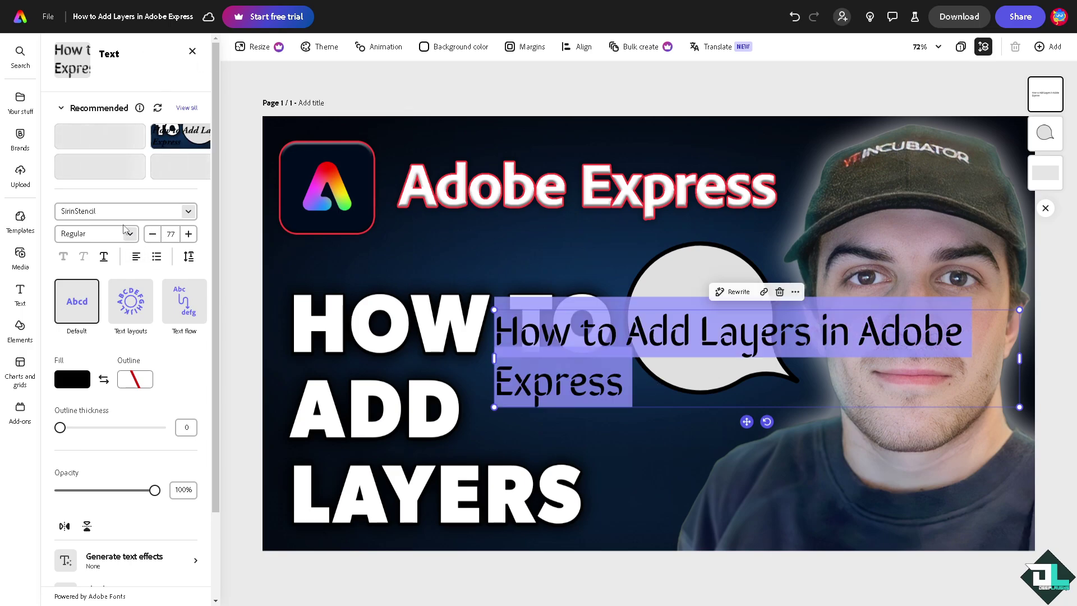
{"action": "left_click", "coordinate": [258, 48]}
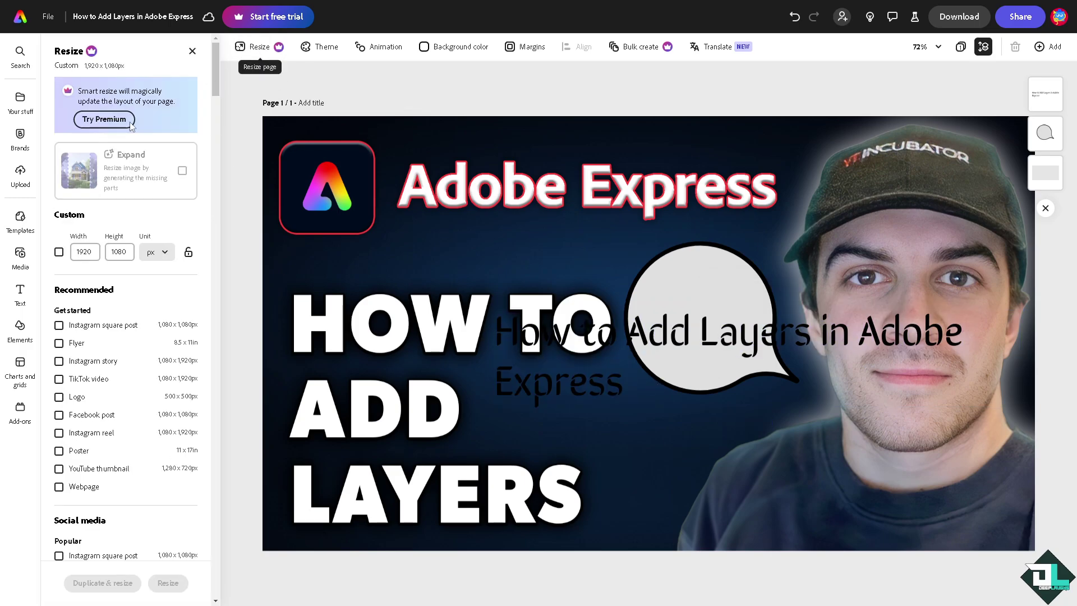
{"action": "left_click", "coordinate": [193, 51]}
Change the font of the new "How to Add Layers in Adobe Express" text to Flood Std Regular
{"action": "left_click", "coordinate": [558, 314]}
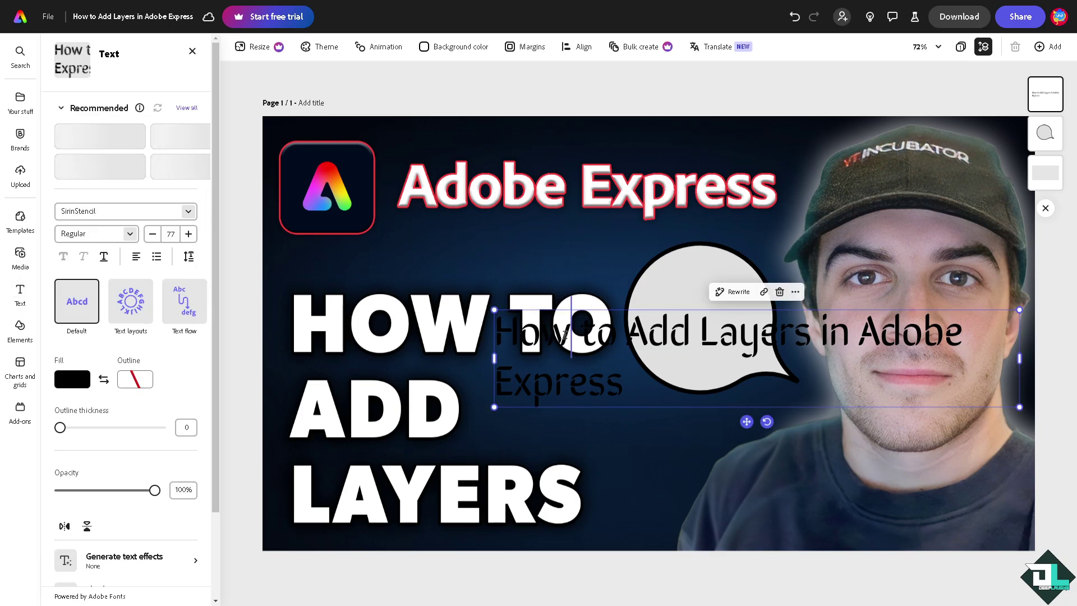
{"action": "double_click", "coordinate": [559, 335]}
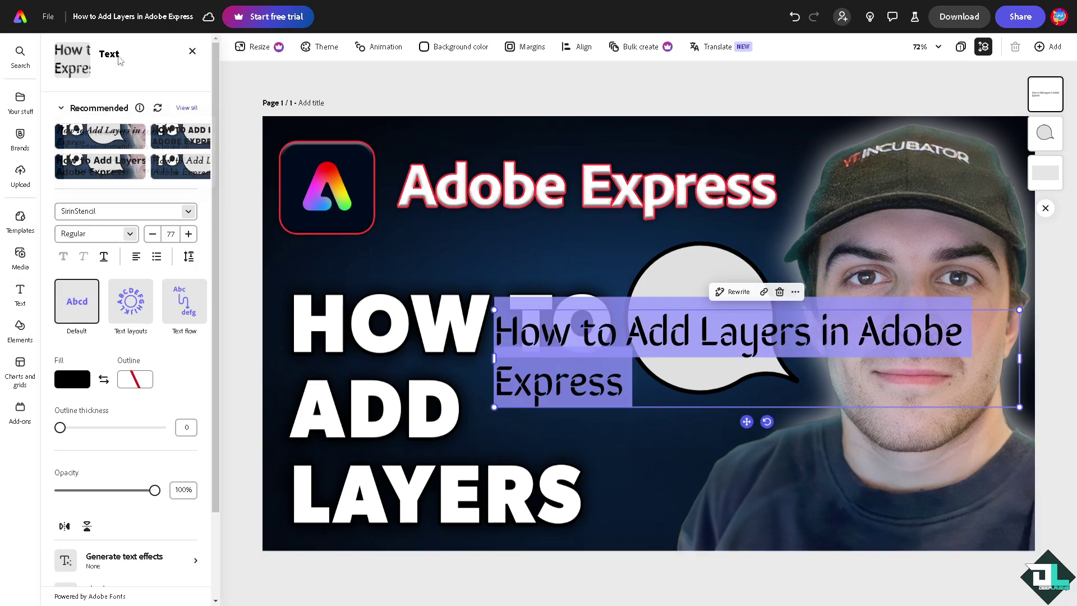
{"action": "left_click", "coordinate": [188, 211]}
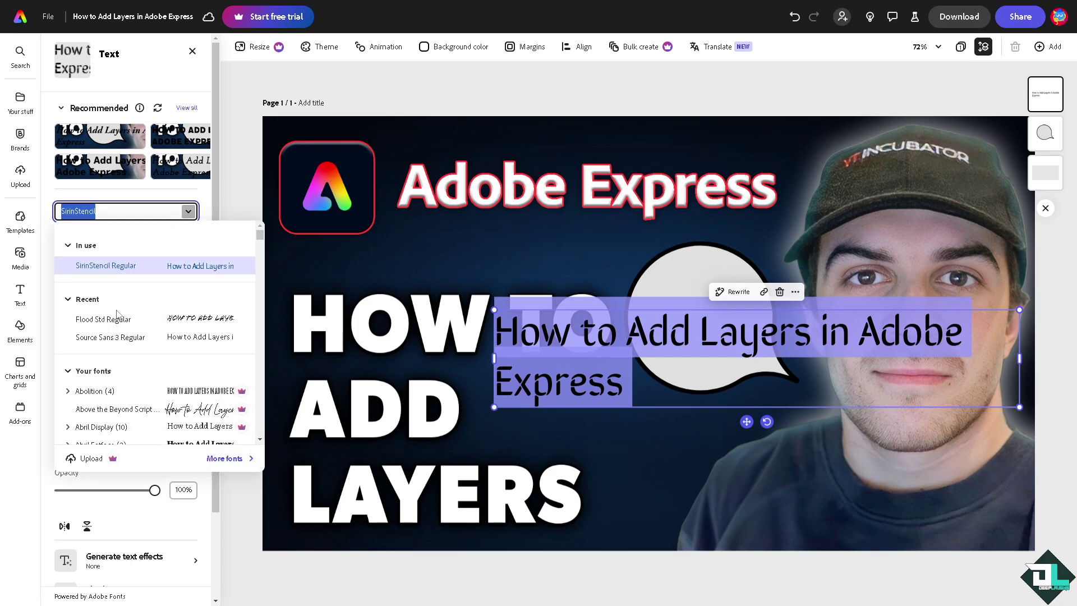
{"action": "left_click", "coordinate": [194, 321]}
{"action": "left_click", "coordinate": [899, 367]}
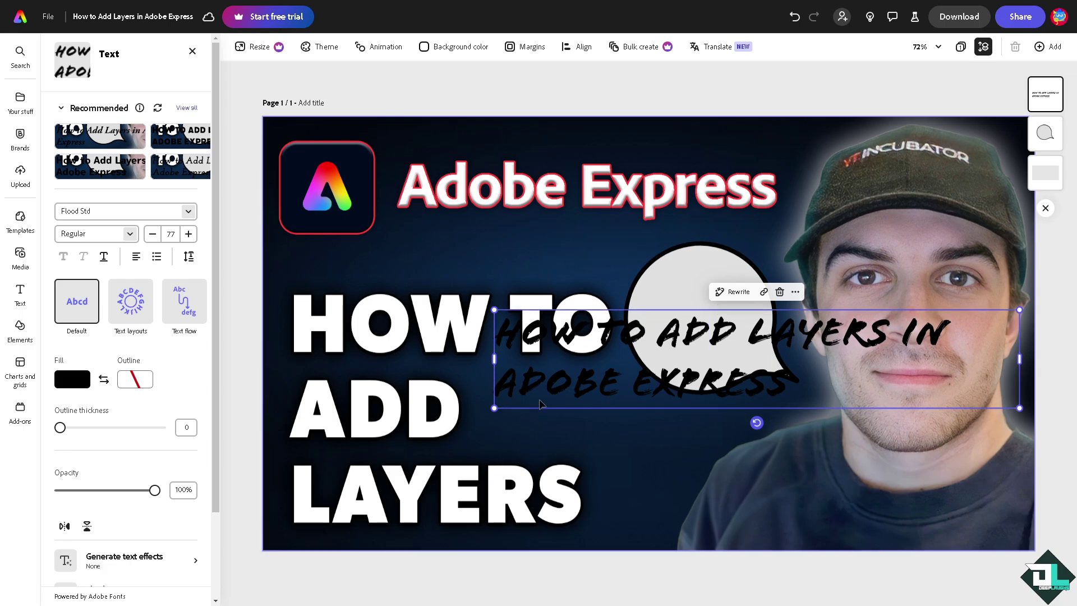
Scale the text down to about size 31 and fit it inside the balloon, broken into three lines after "Add" and "in"
{"action": "left_click_drag", "start_coordinate": [1019, 407], "coordinate": [703, 349]}
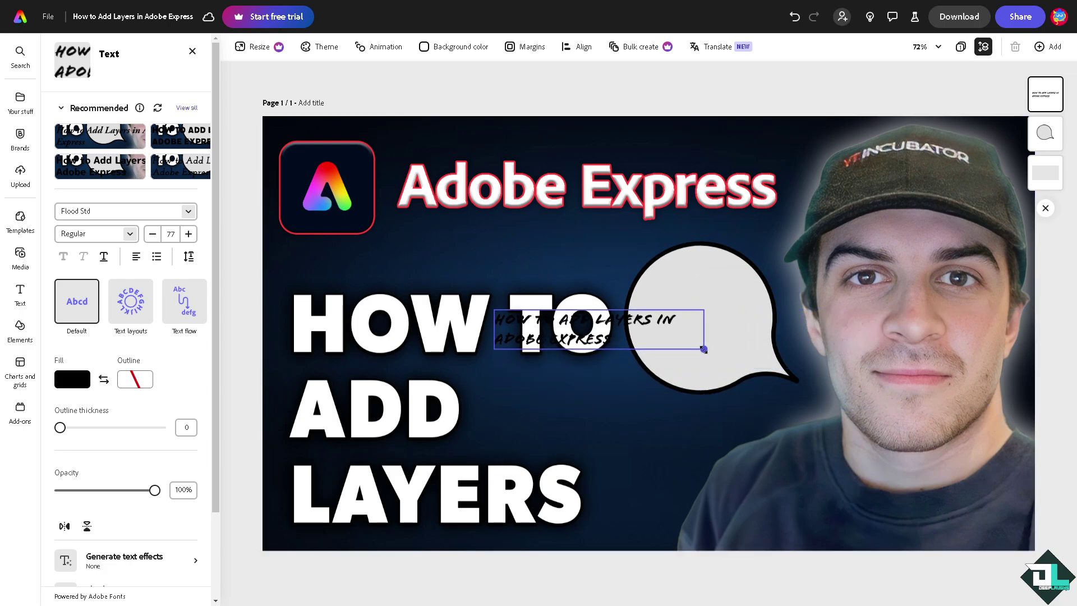
{"action": "left_click_drag", "start_coordinate": [610, 326], "coordinate": [765, 306]}
{"action": "left_click", "coordinate": [751, 297]}
{"action": "key", "text": "Return"}
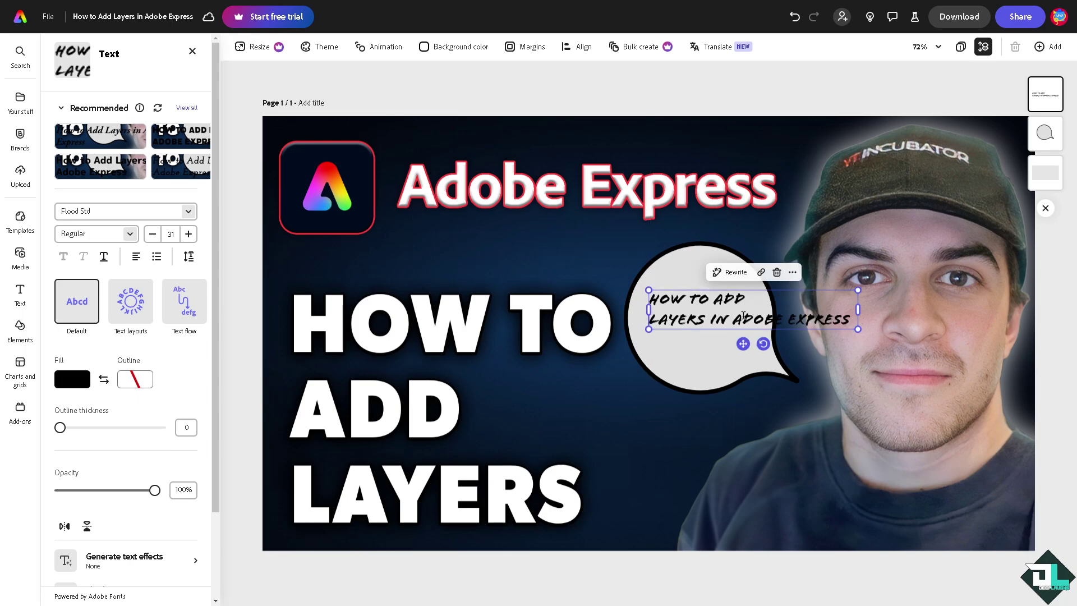
{"action": "key", "text": "Return"}
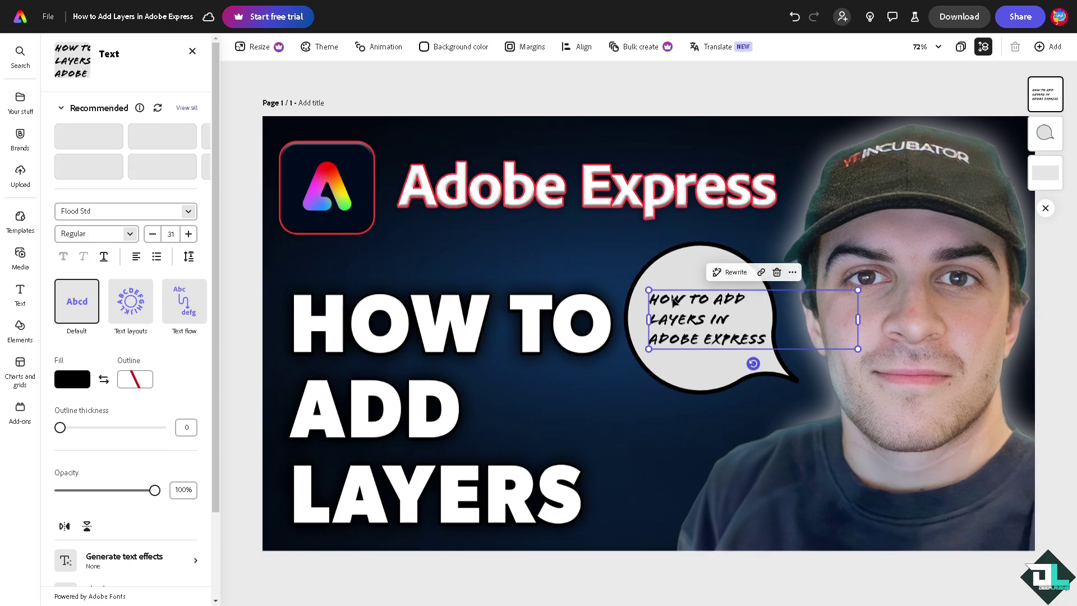
{"action": "left_click_drag", "start_coordinate": [673, 301], "coordinate": [671, 285]}
Add the 35% progress ring chart, shrink it slightly and place it inside the balloon over the text
{"action": "scroll", "coordinate": [123, 337], "scroll_direction": "down", "scroll_amount": 2}
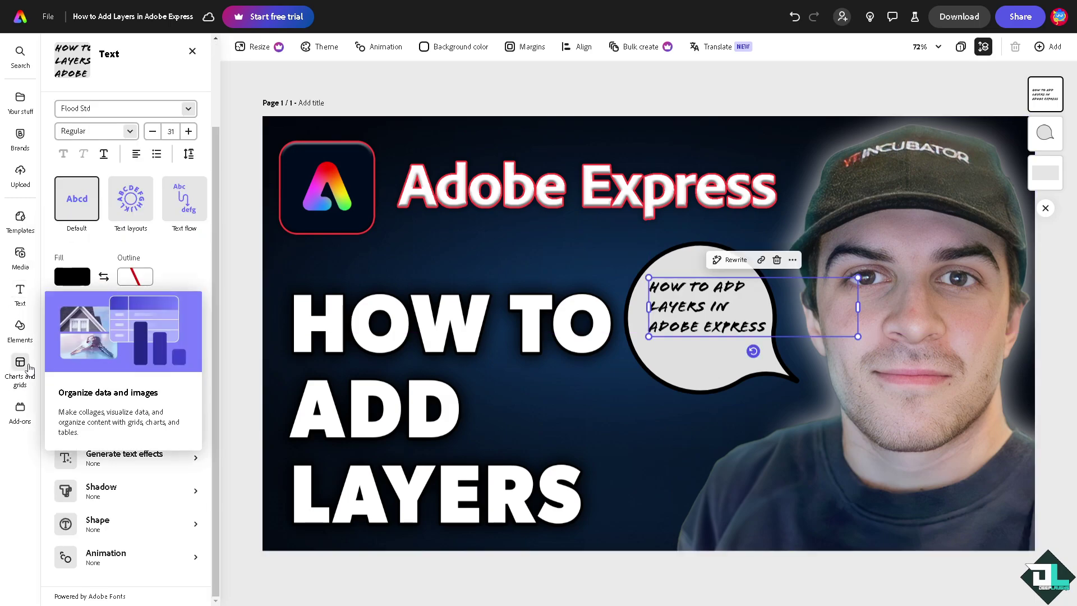
{"action": "left_click", "coordinate": [23, 364]}
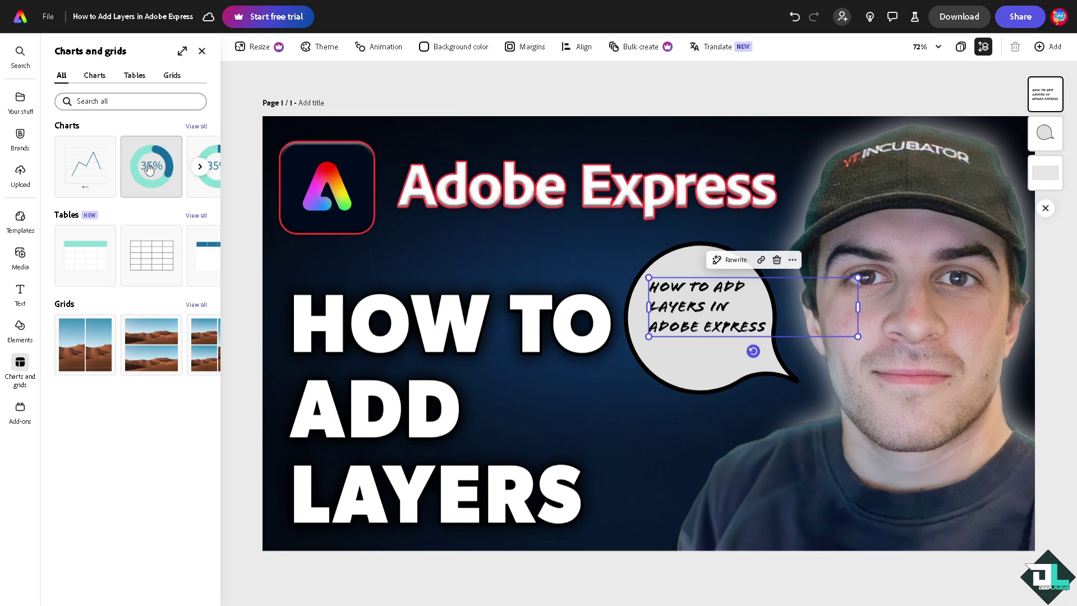
{"action": "left_click", "coordinate": [149, 168]}
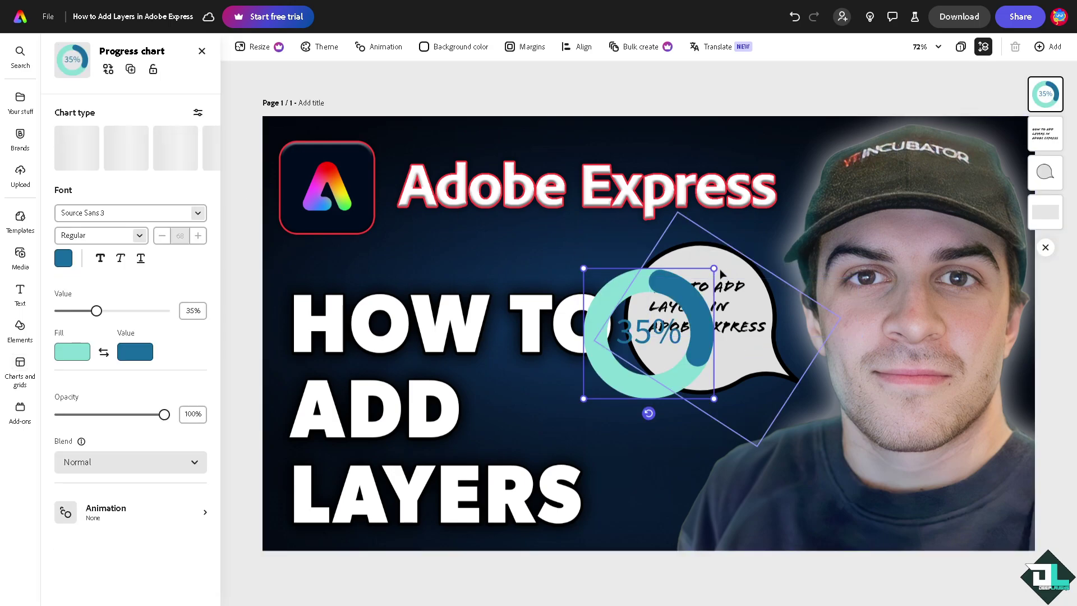
{"action": "left_click_drag", "start_coordinate": [713, 268], "coordinate": [686, 296]}
{"action": "left_click_drag", "start_coordinate": [634, 348], "coordinate": [696, 336]}
{"action": "left_click", "coordinate": [329, 249]}
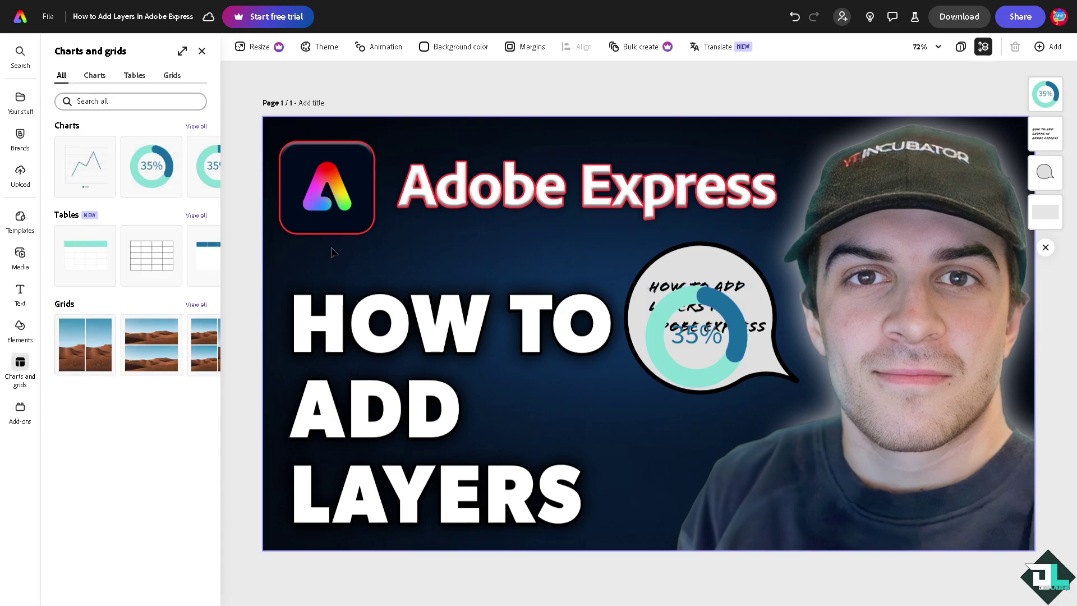
Send the progress chart backward one layer, behind the balloon's text
{"action": "left_click", "coordinate": [700, 297]}
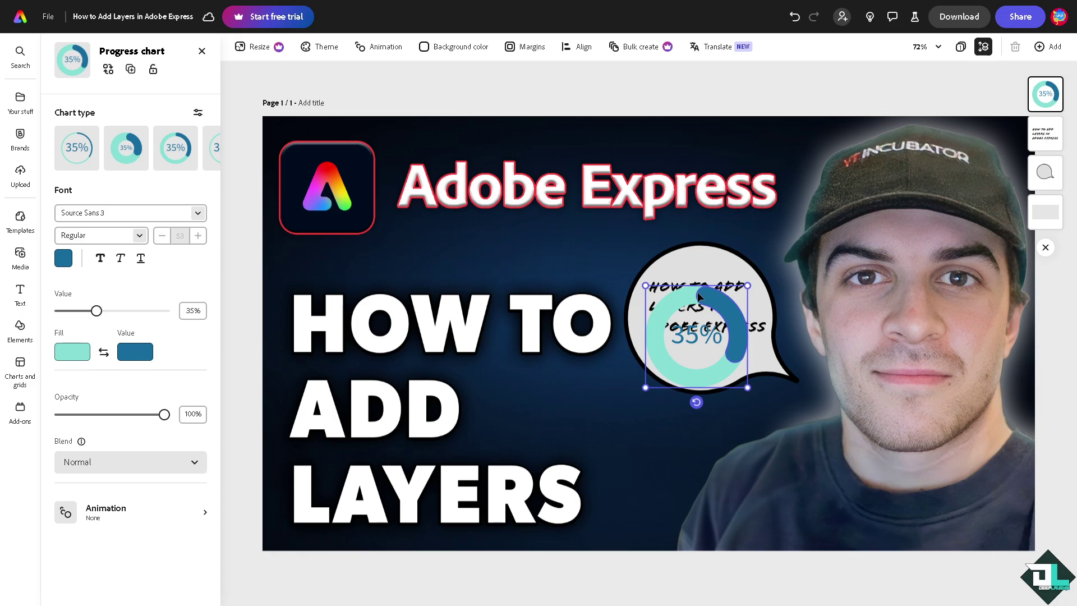
{"action": "right_click", "coordinate": [700, 297]}
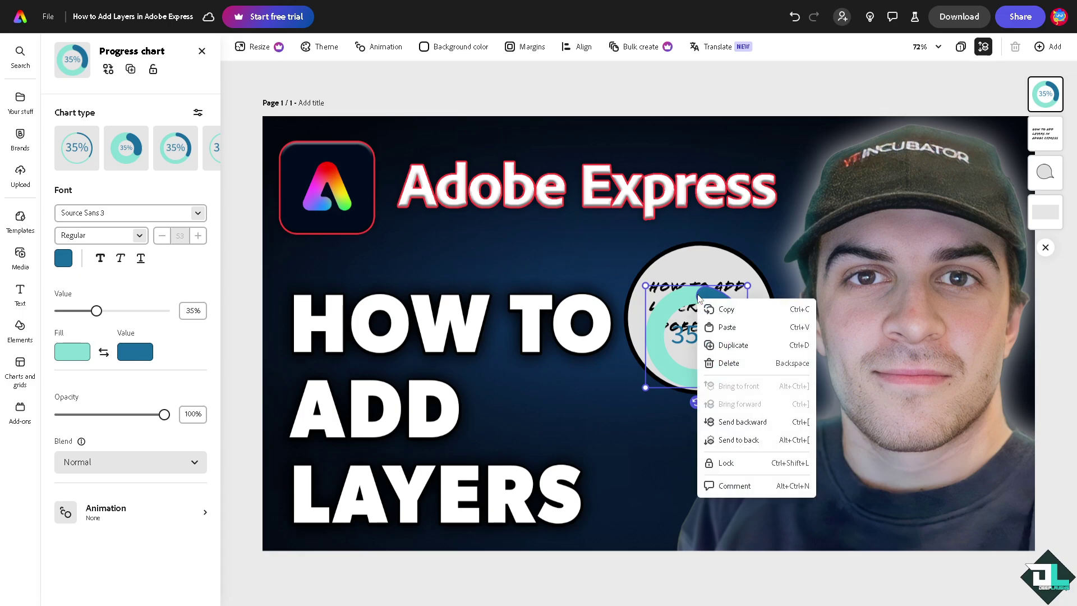
{"action": "left_click", "coordinate": [755, 424]}
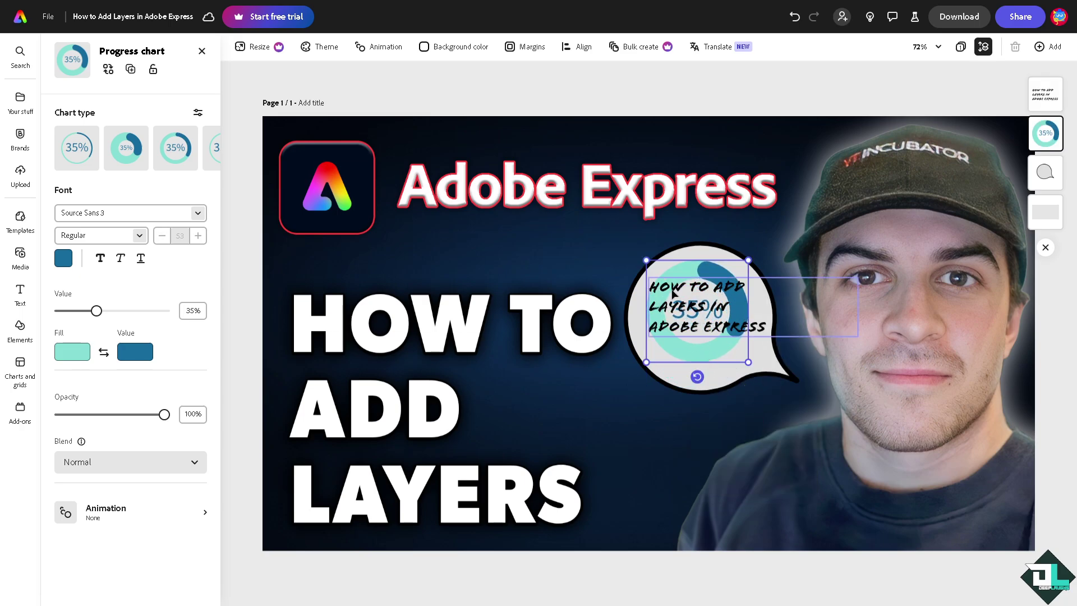
Examine the layer-order options offered for the text inside the balloon
{"action": "left_click", "coordinate": [636, 323]}
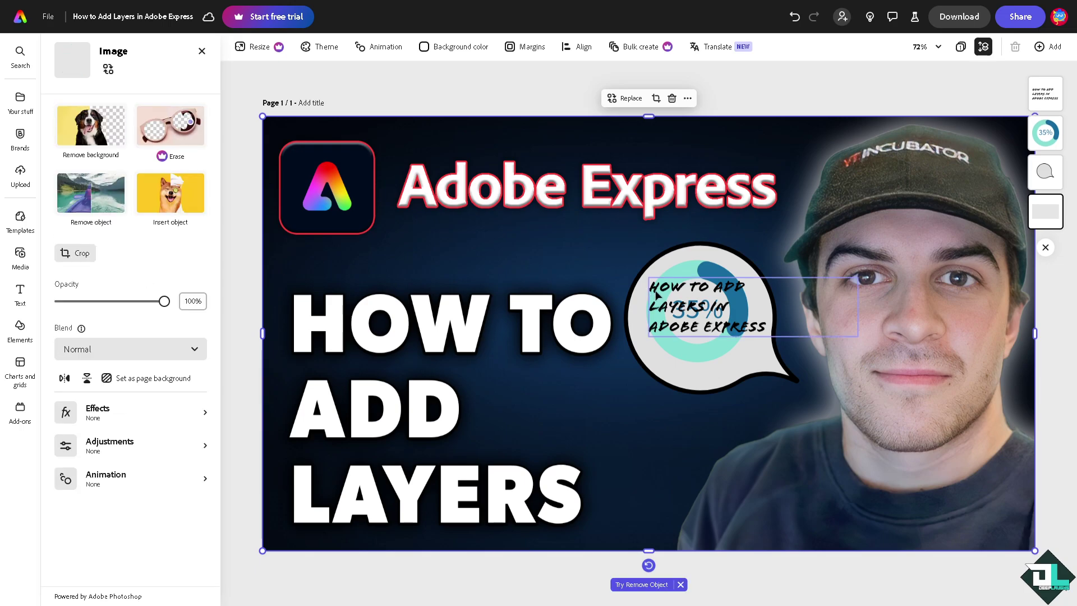
{"action": "left_click", "coordinate": [655, 292]}
{"action": "right_click", "coordinate": [655, 292]}
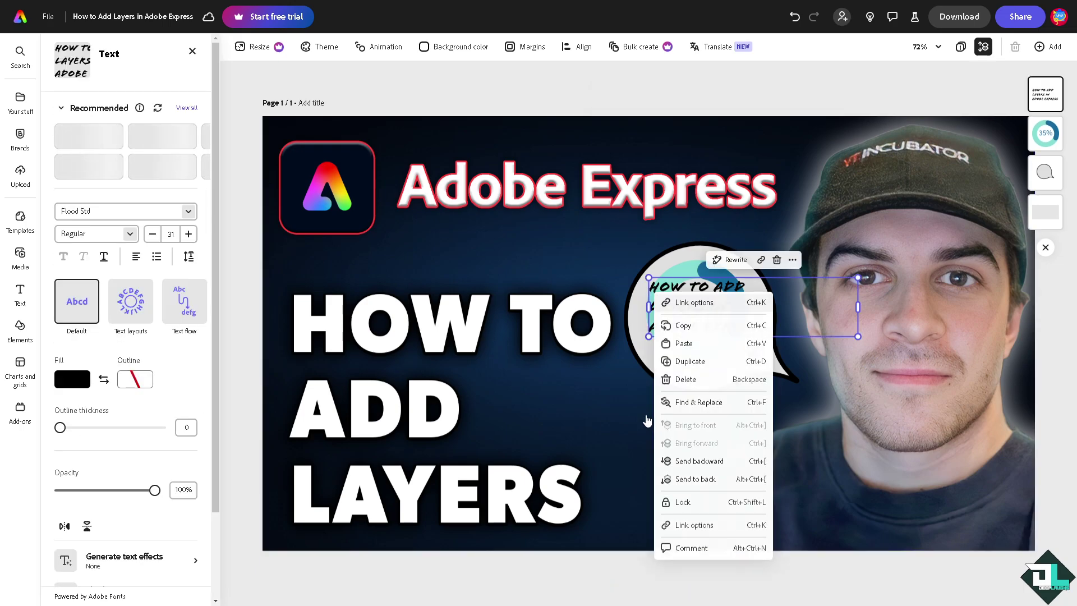
{"action": "left_click", "coordinate": [684, 434]}
{"action": "left_click", "coordinate": [684, 435]}
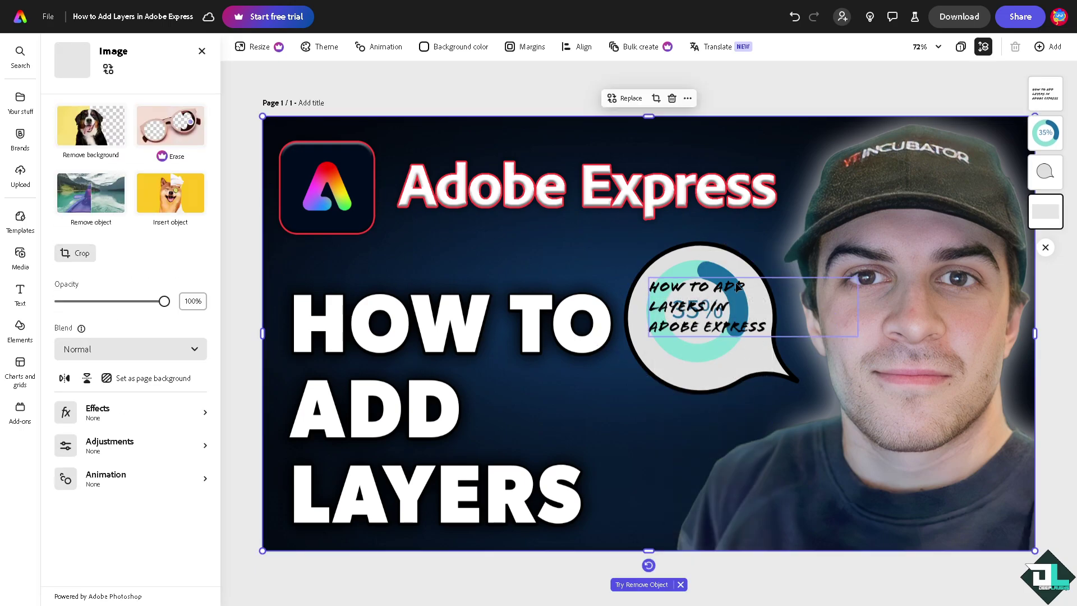
{"action": "left_click", "coordinate": [735, 289]}
{"action": "right_click", "coordinate": [735, 289]}
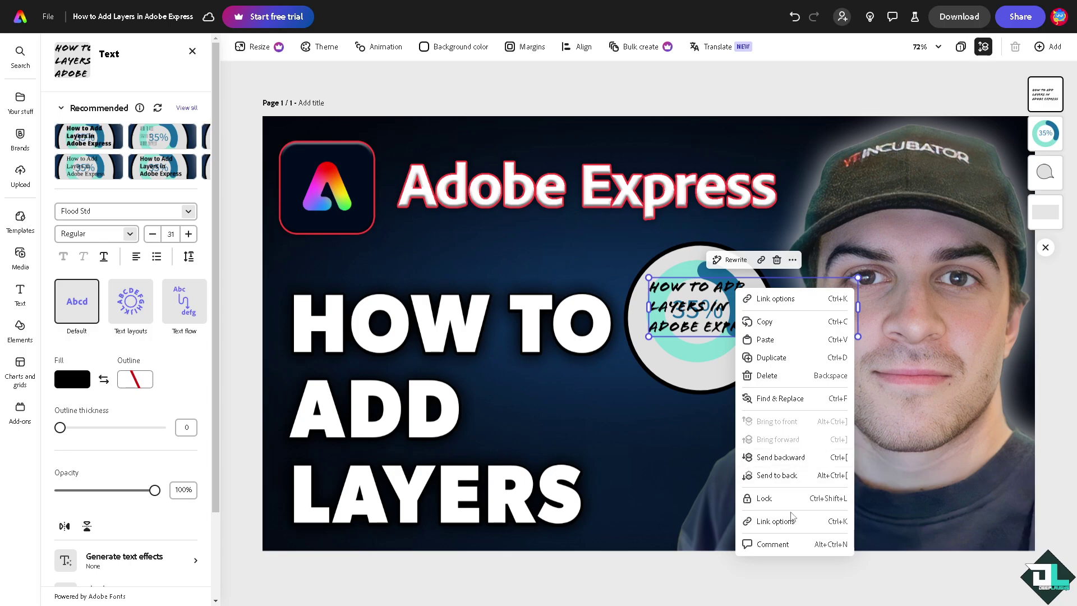
{"action": "left_click", "coordinate": [635, 453]}
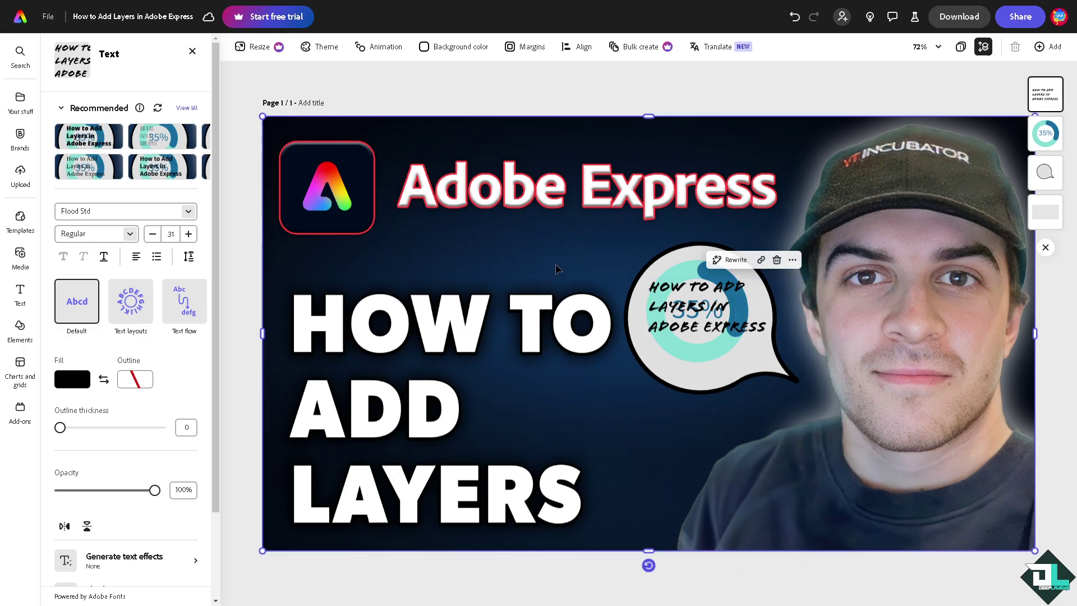
Lock the text layer inside the balloon
{"action": "left_click", "coordinate": [683, 293]}
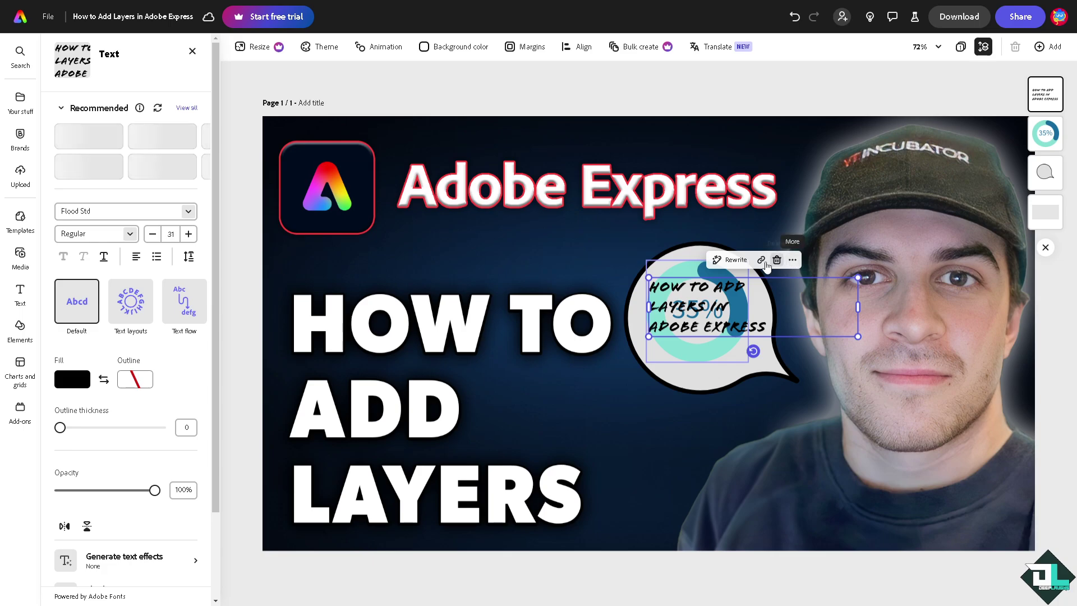
{"action": "left_click", "coordinate": [791, 262]}
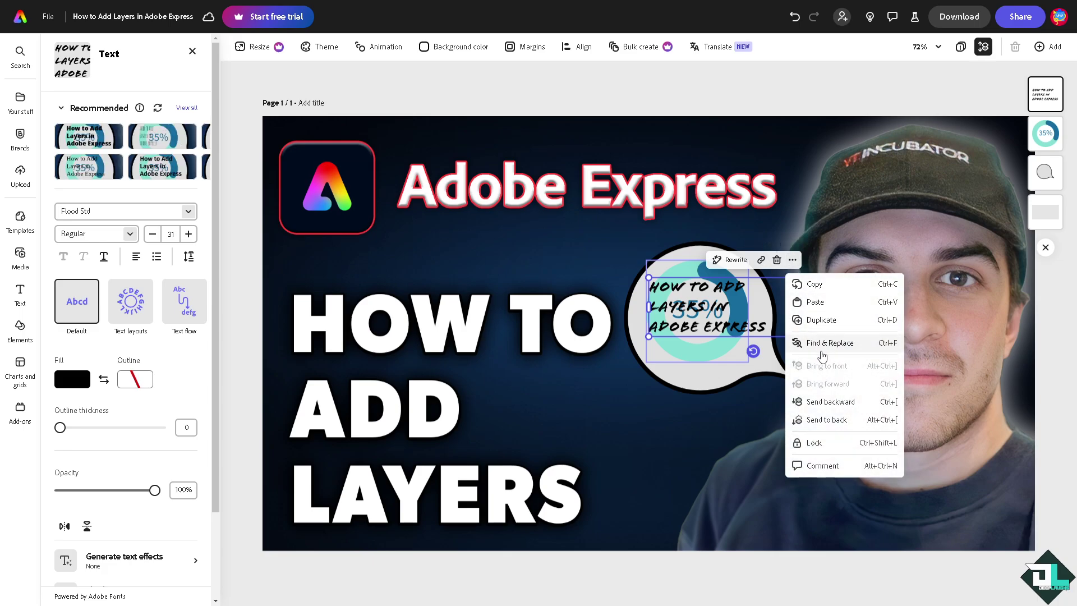
{"action": "left_click", "coordinate": [814, 444]}
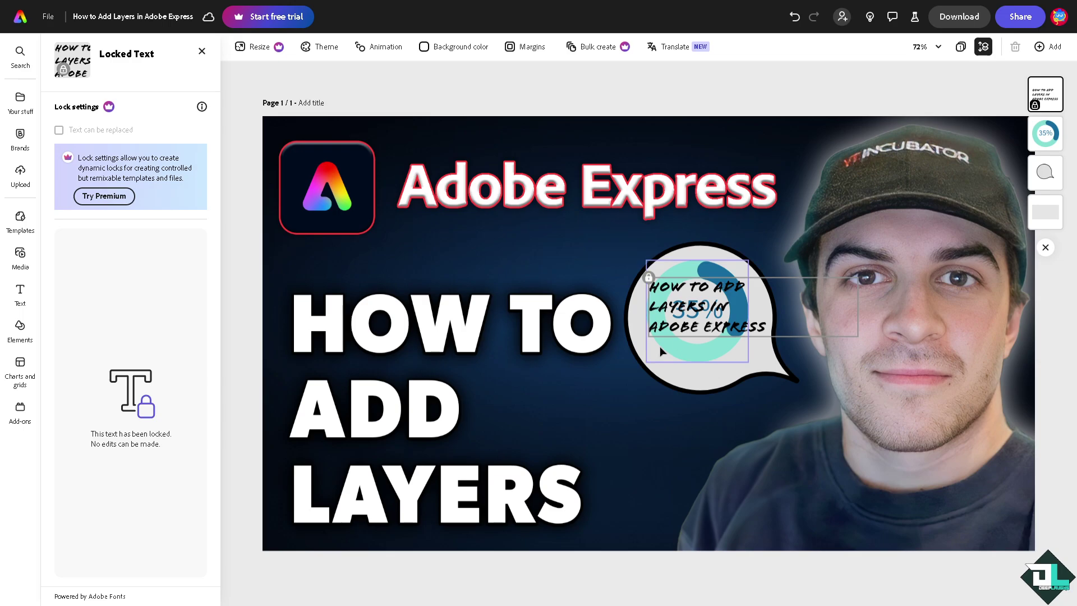
Add and submit the comment "LAYER 2" for the speech balloon shape
{"action": "left_click", "coordinate": [650, 370]}
{"action": "right_click", "coordinate": [684, 385]}
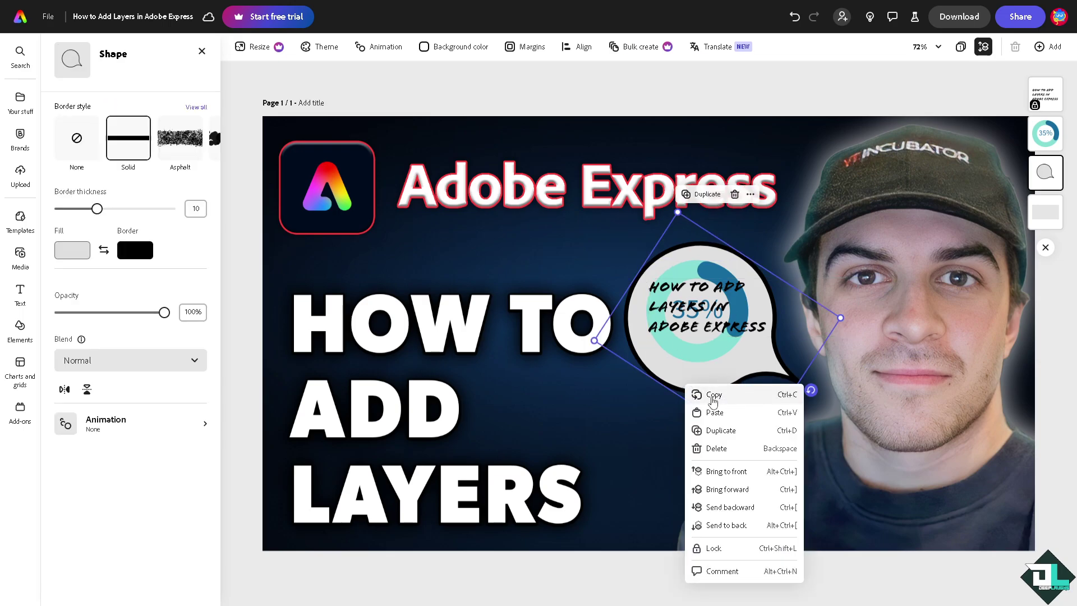
{"action": "left_click", "coordinate": [722, 571]}
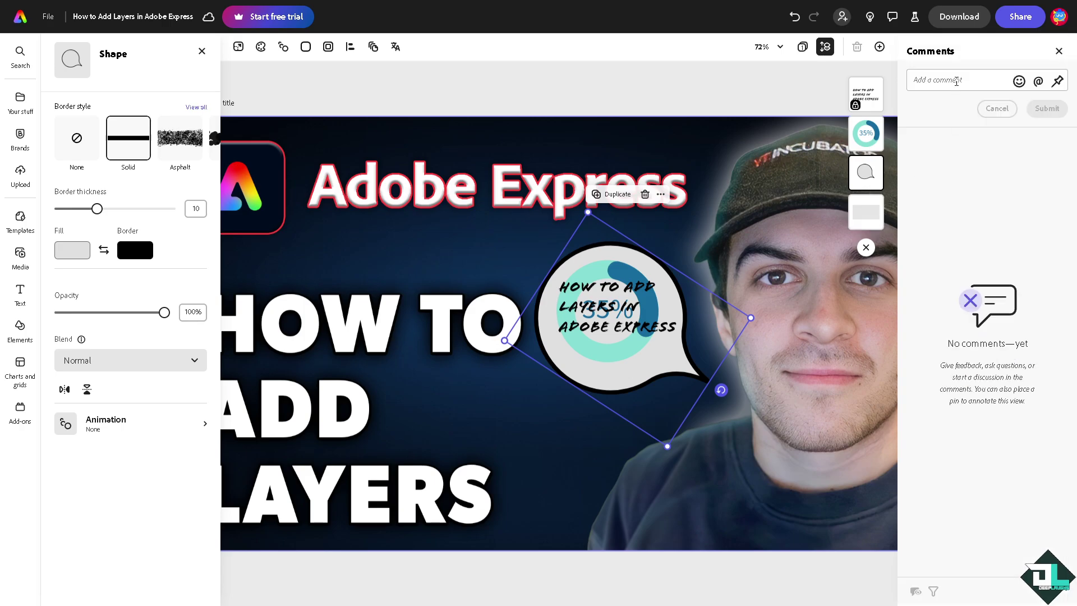
{"action": "left_click", "coordinate": [959, 80]}
{"action": "type", "text": "LAYER 2"}
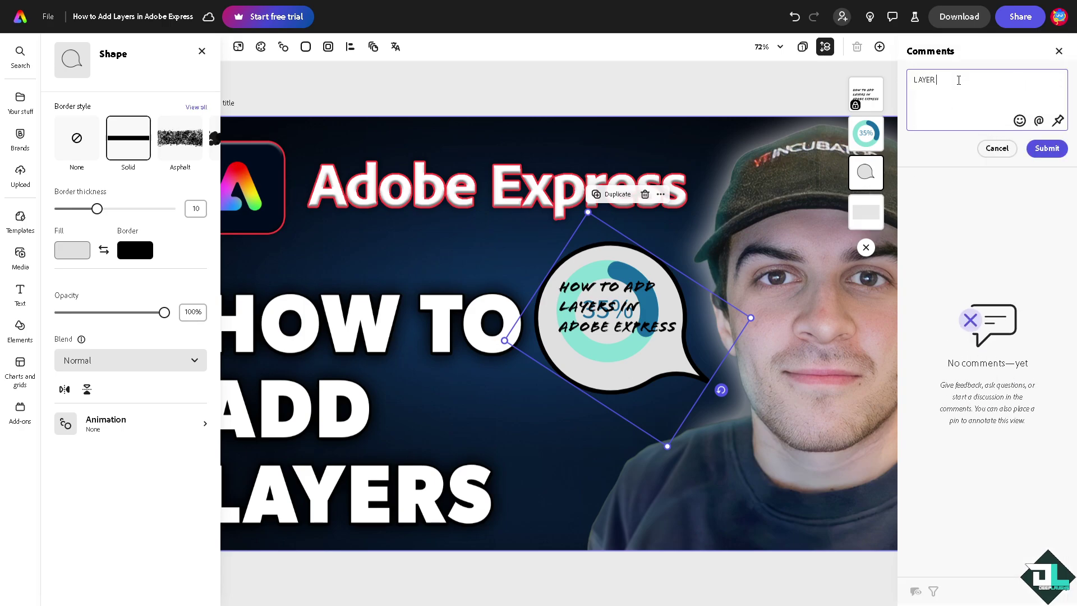
{"action": "left_click", "coordinate": [766, 99]}
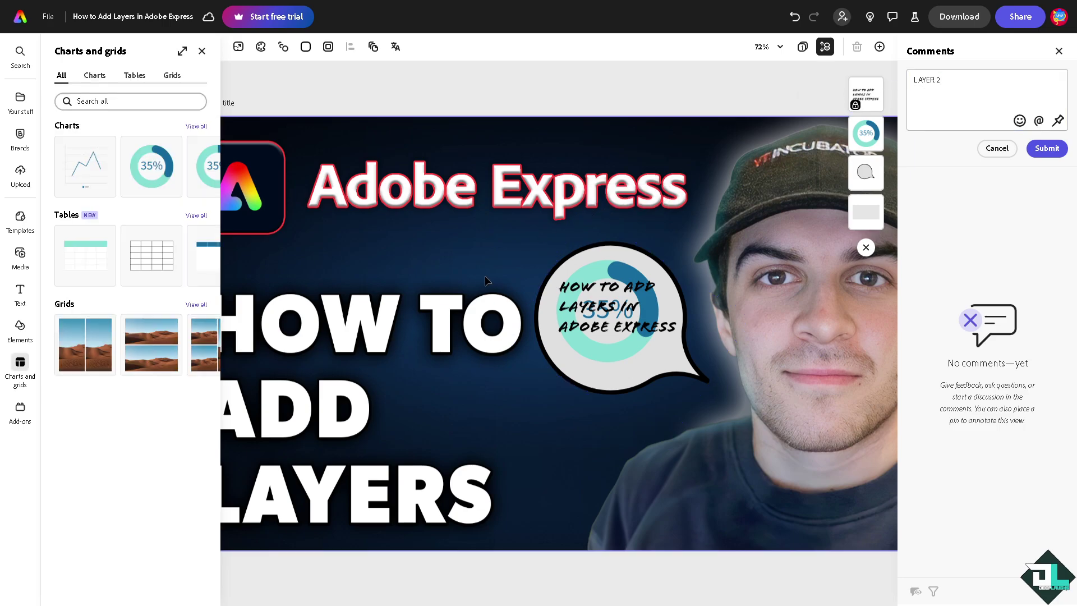
{"action": "left_click", "coordinate": [422, 258]}
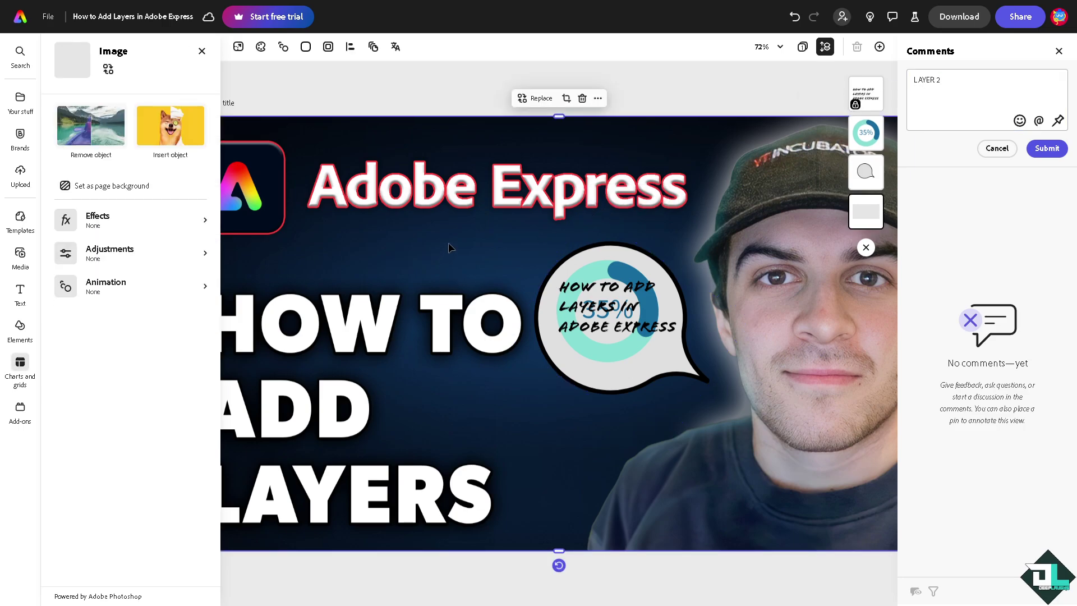
{"action": "left_click", "coordinate": [1052, 147]}
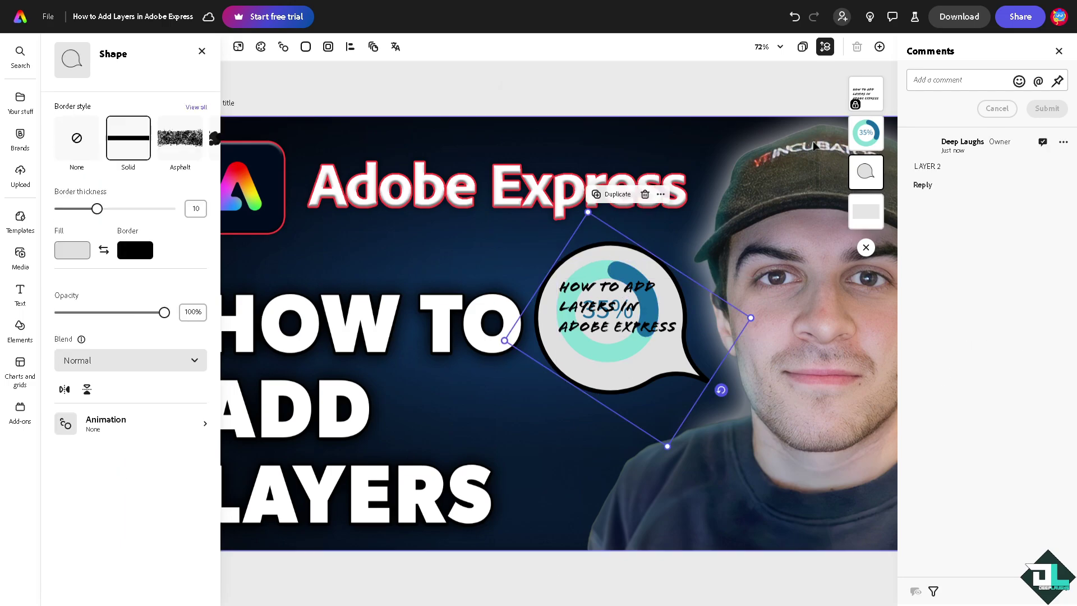
Draft a second comment reading "LAYER 3" and close the comments without submitting it
{"action": "left_click", "coordinate": [926, 83]}
{"action": "type", "text": "LAYER 3"}
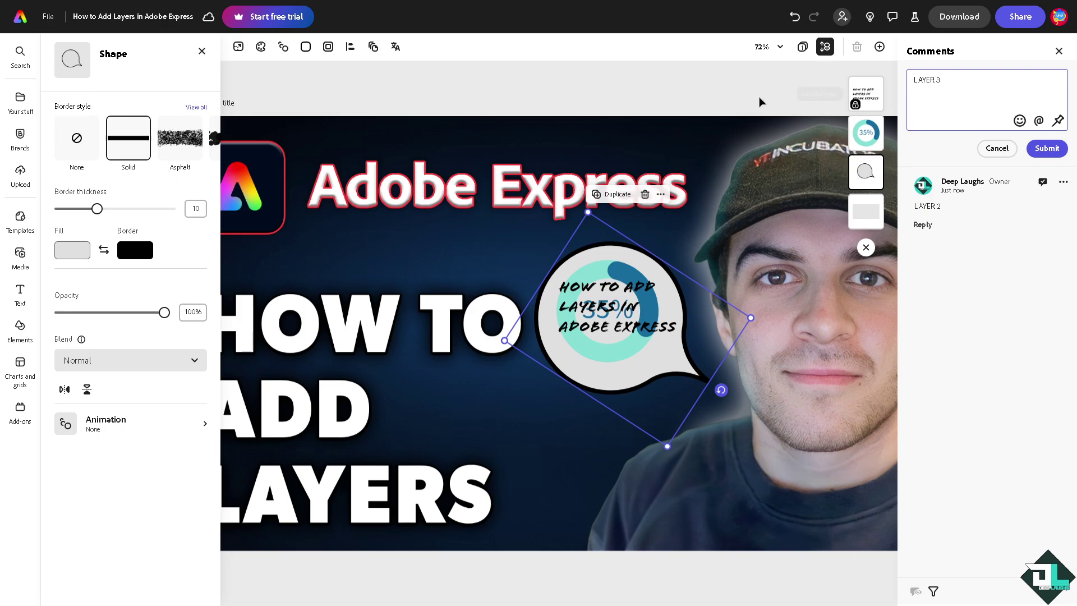
{"action": "left_click", "coordinate": [412, 100]}
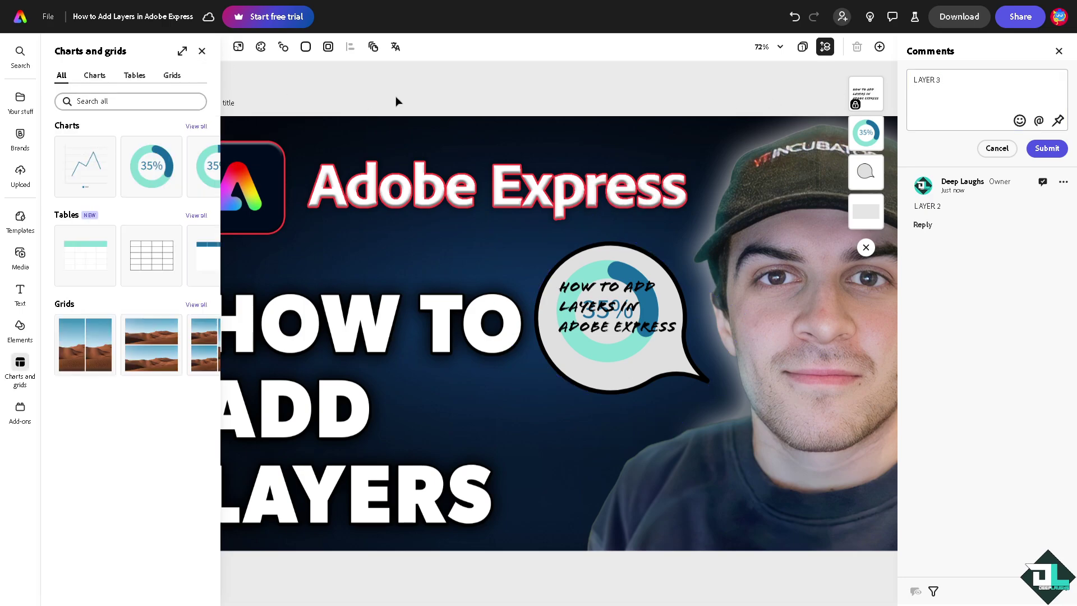
{"action": "left_click", "coordinate": [202, 51]}
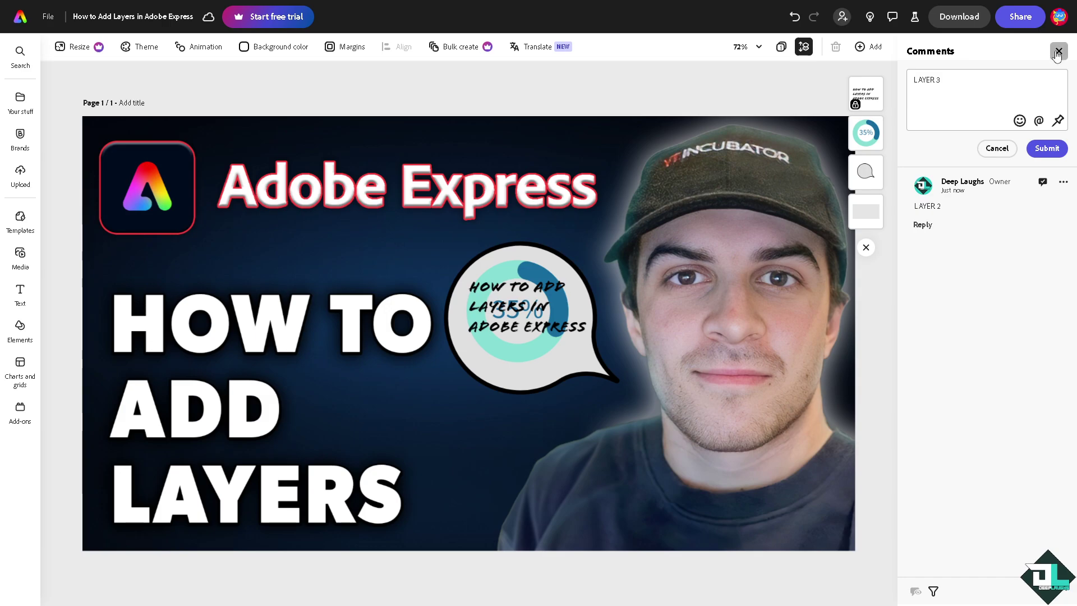
{"action": "left_click", "coordinate": [1058, 51]}
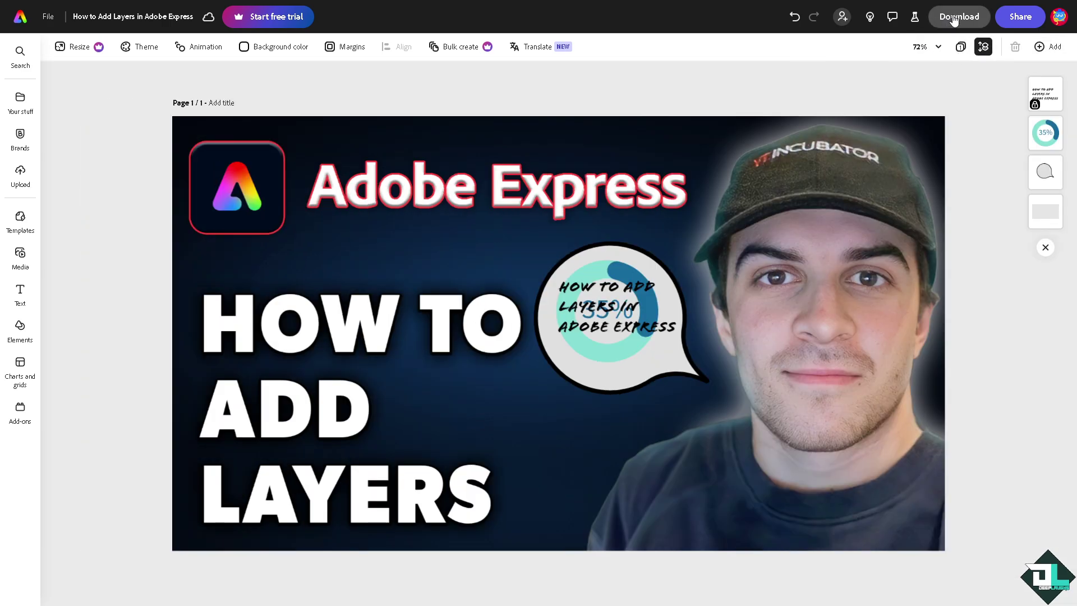
Examine the file formats offered for downloading the thumbnail, keeping PNG, and dismiss the download options
{"action": "left_click", "coordinate": [954, 18]}
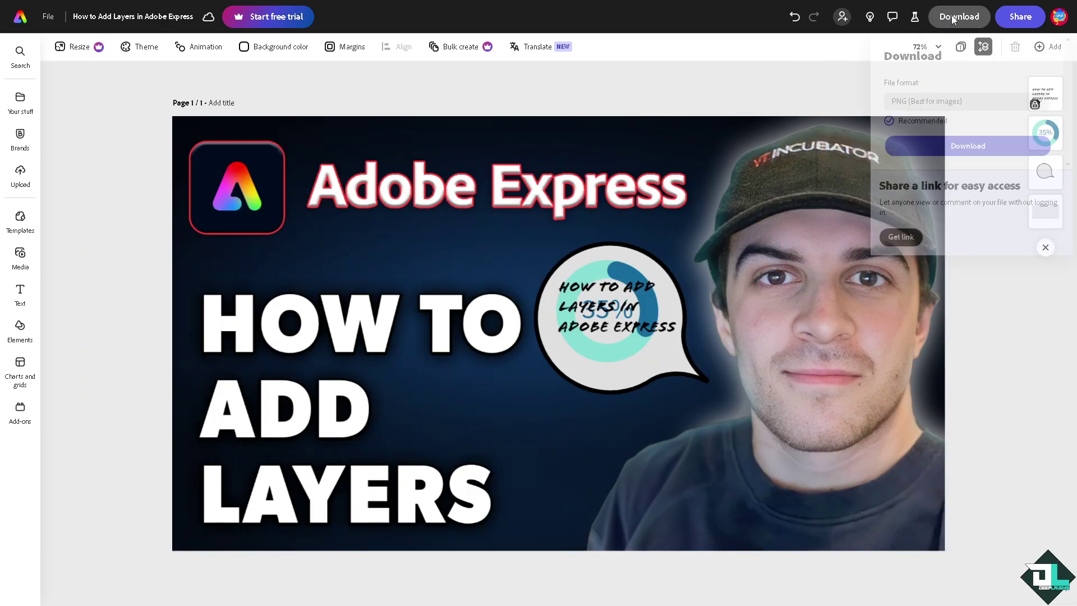
{"action": "left_click", "coordinate": [936, 107]}
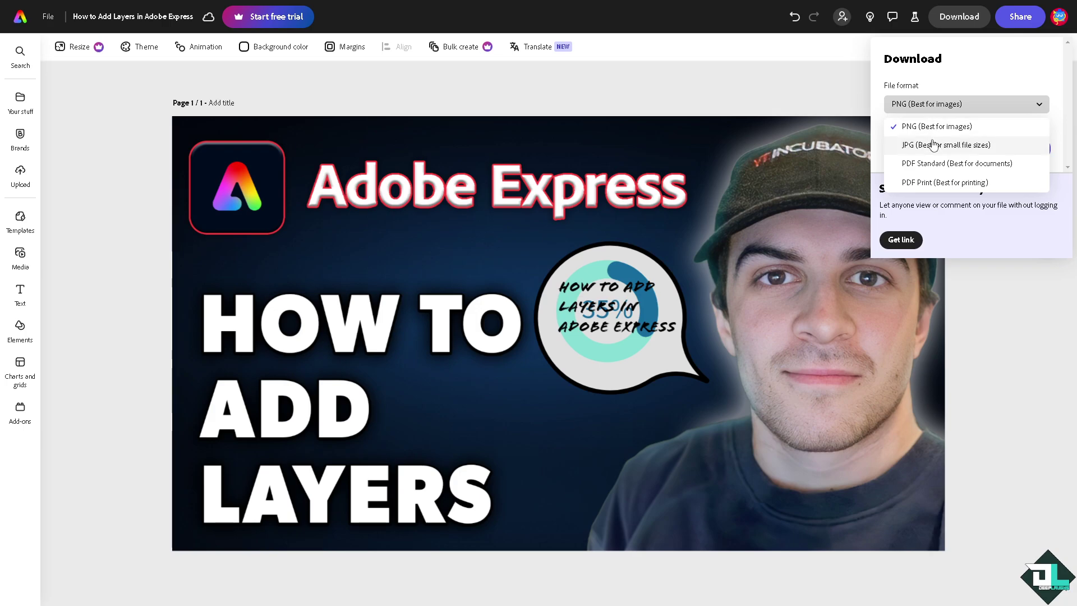
{"action": "left_click", "coordinate": [774, 76]}
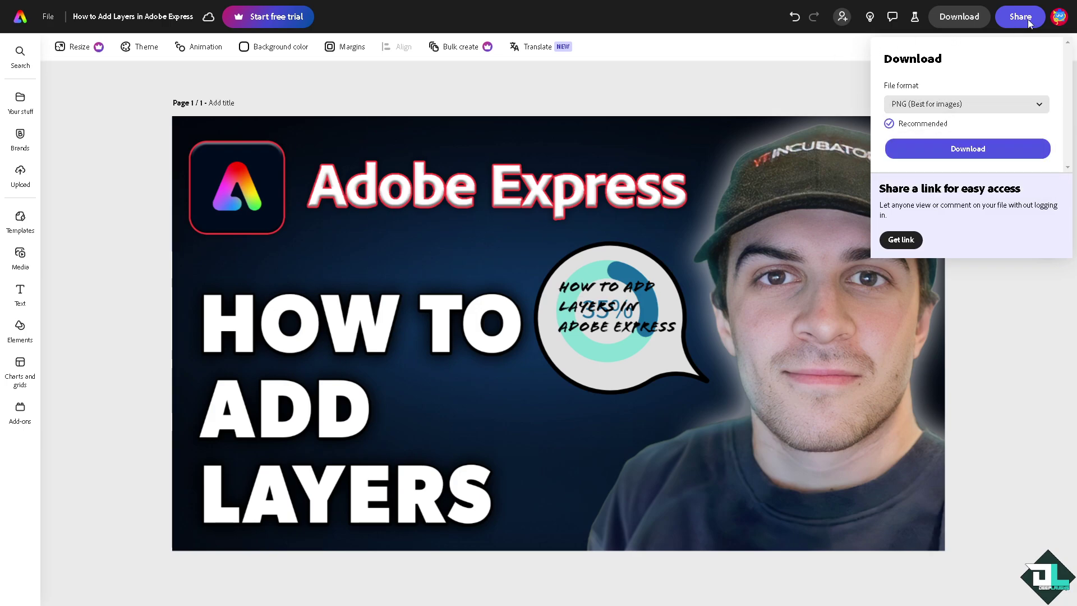
{"action": "left_click", "coordinate": [1021, 17]}
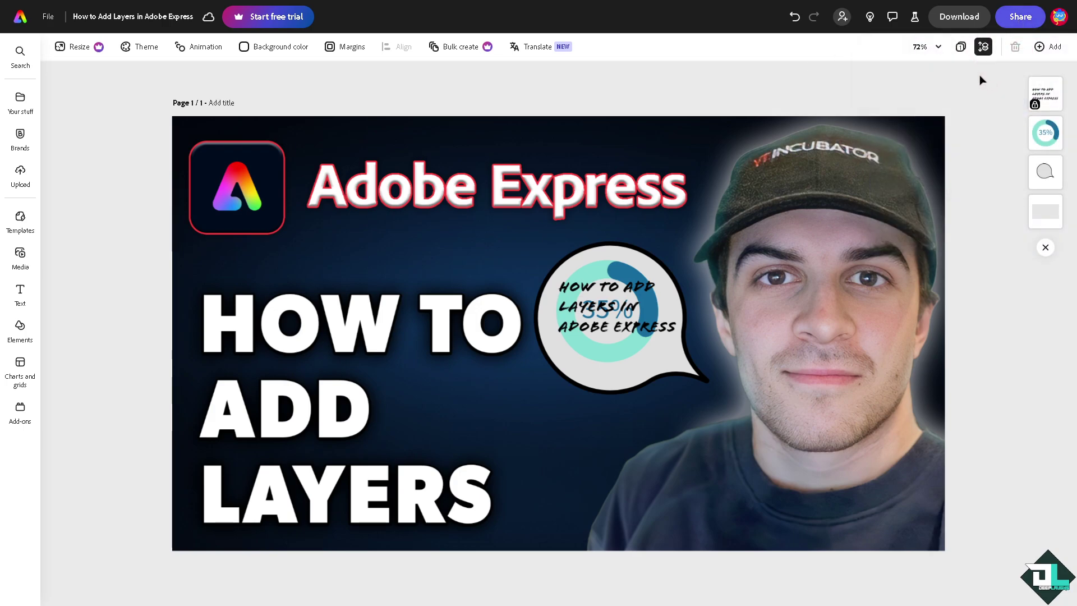